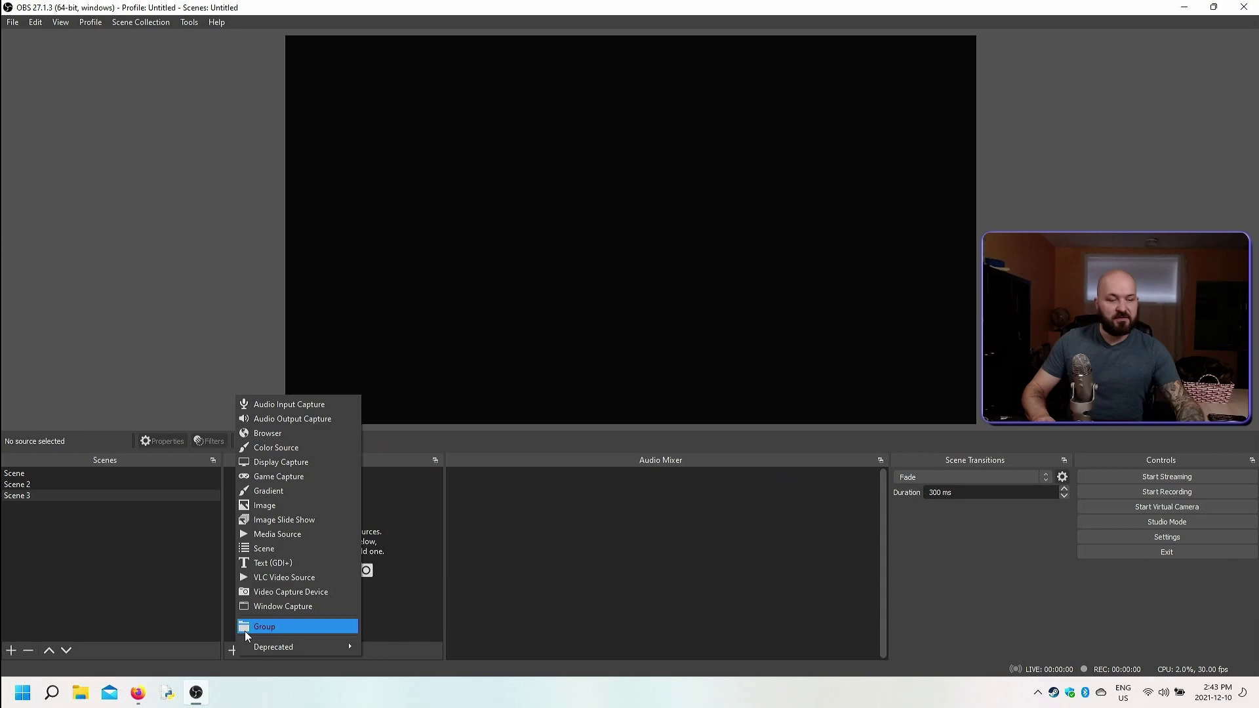
Step: Add a Media Source to Scene 3 with local file enabled and browse to the Bacground videos folder
click(294, 533)
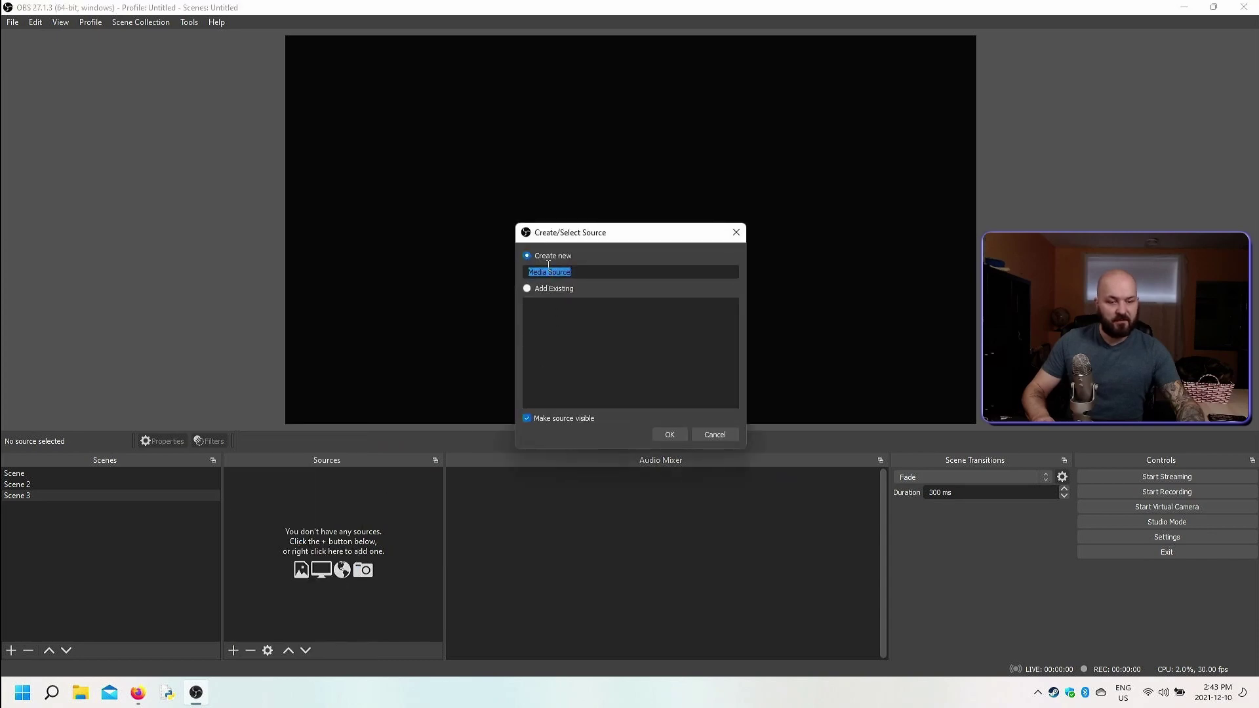
click(669, 435)
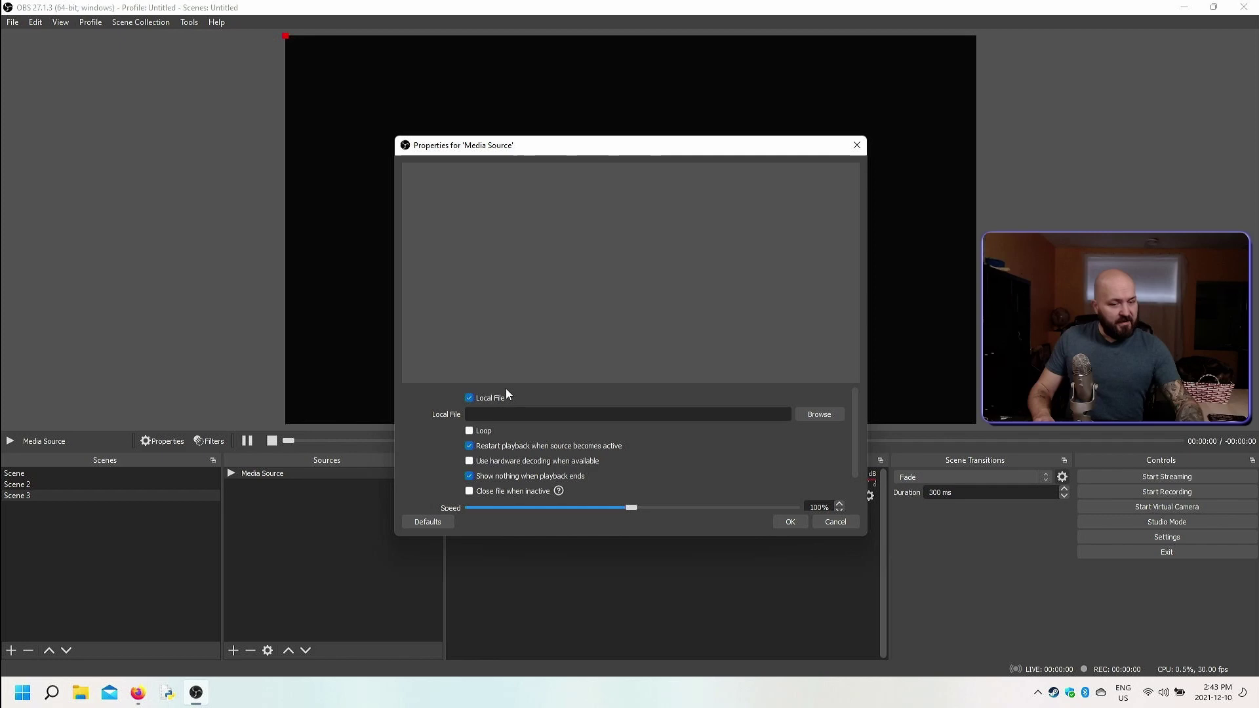
click(468, 399)
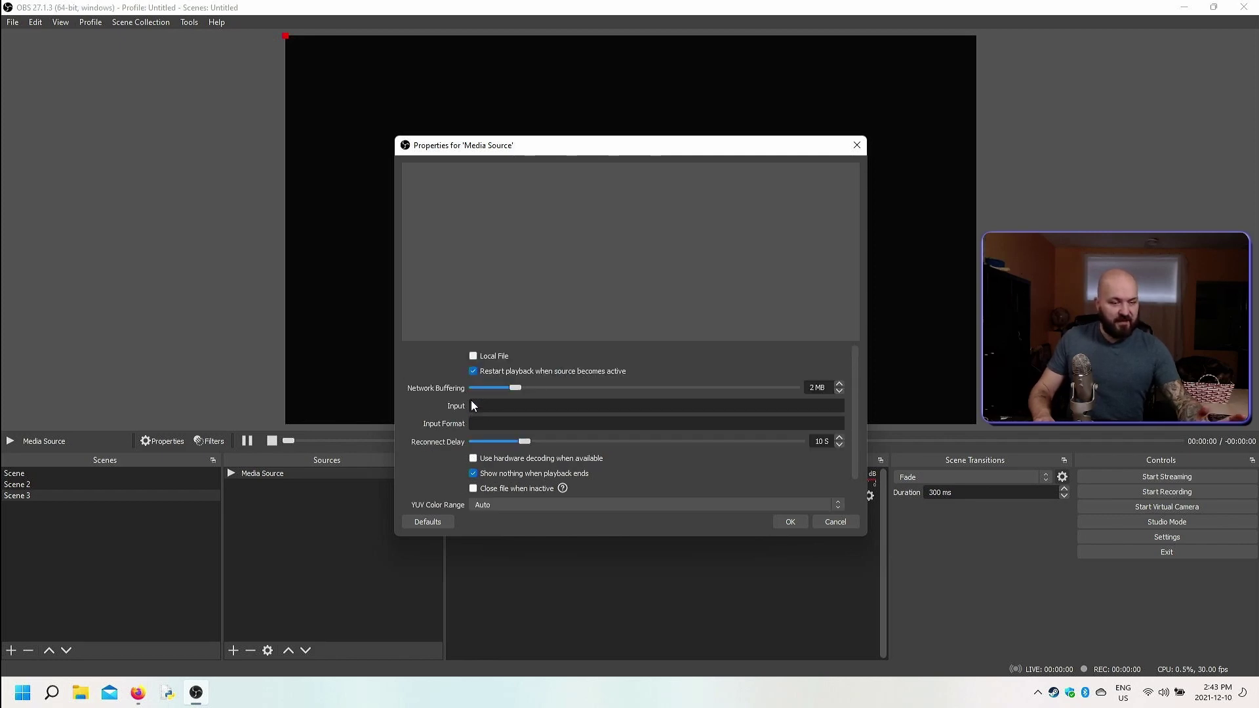
click(473, 357)
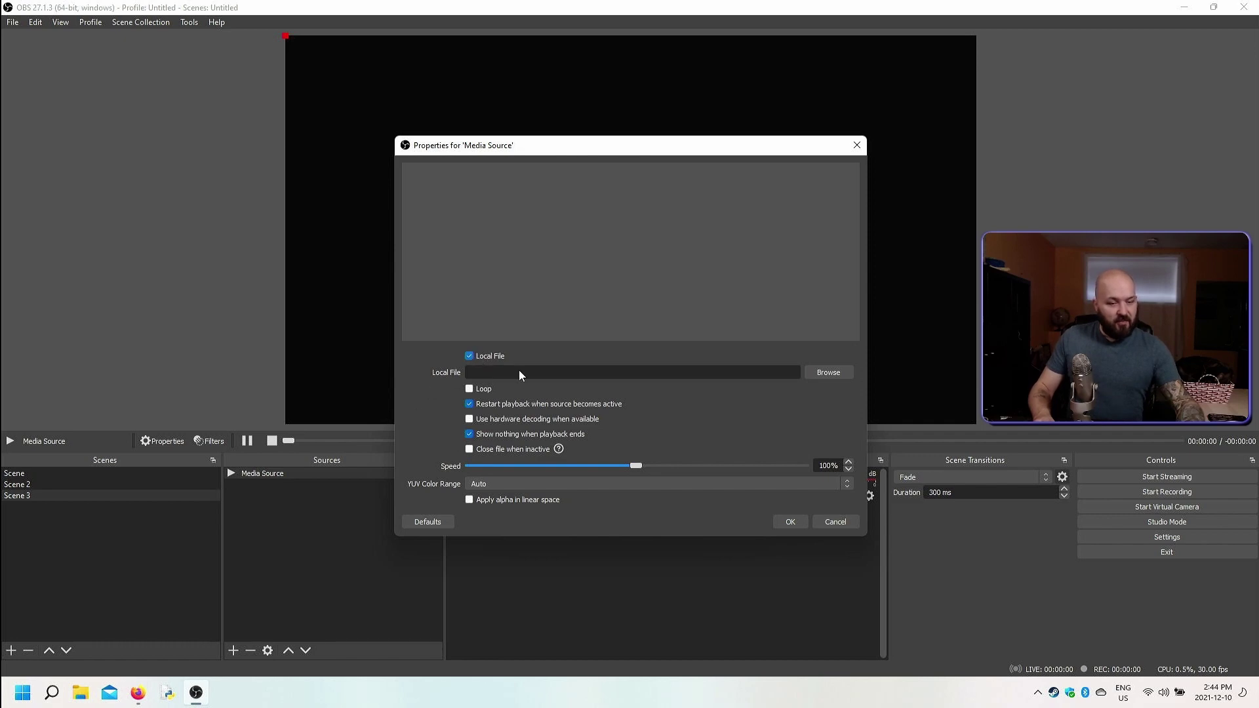
click(824, 372)
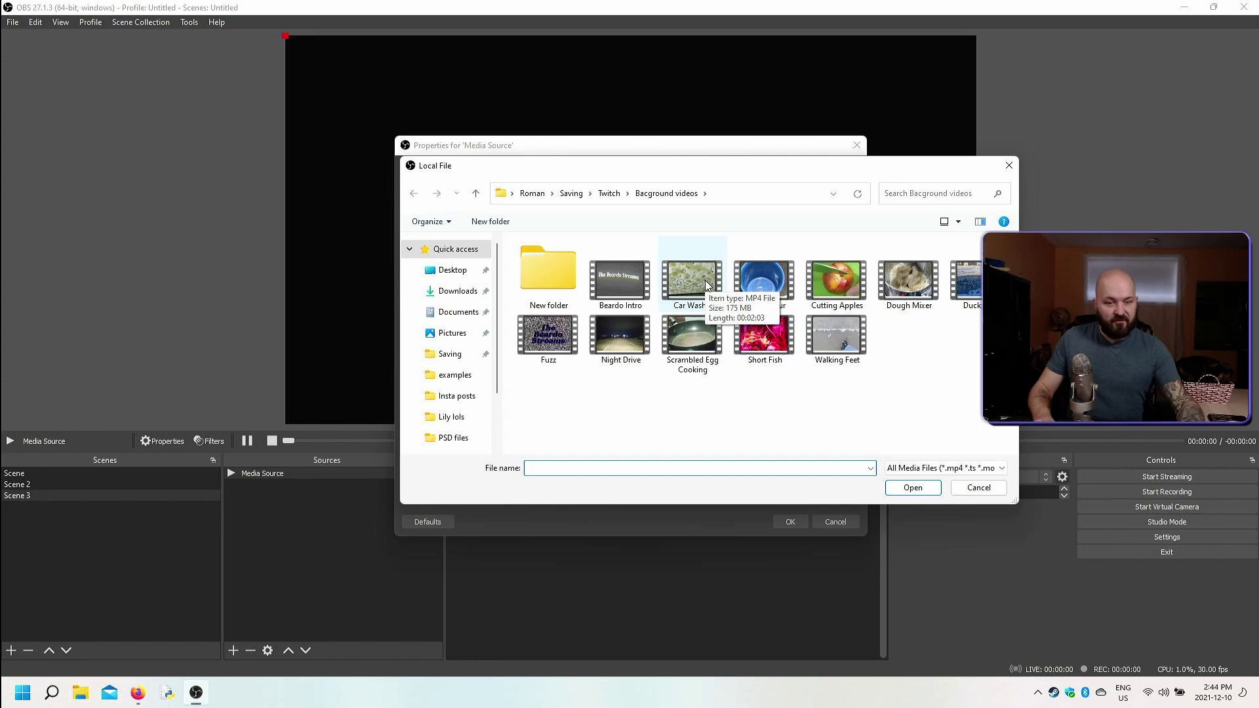
Step: Choose Car Wash 1.mp4 as the Media Source's local file
double_click(706, 285)
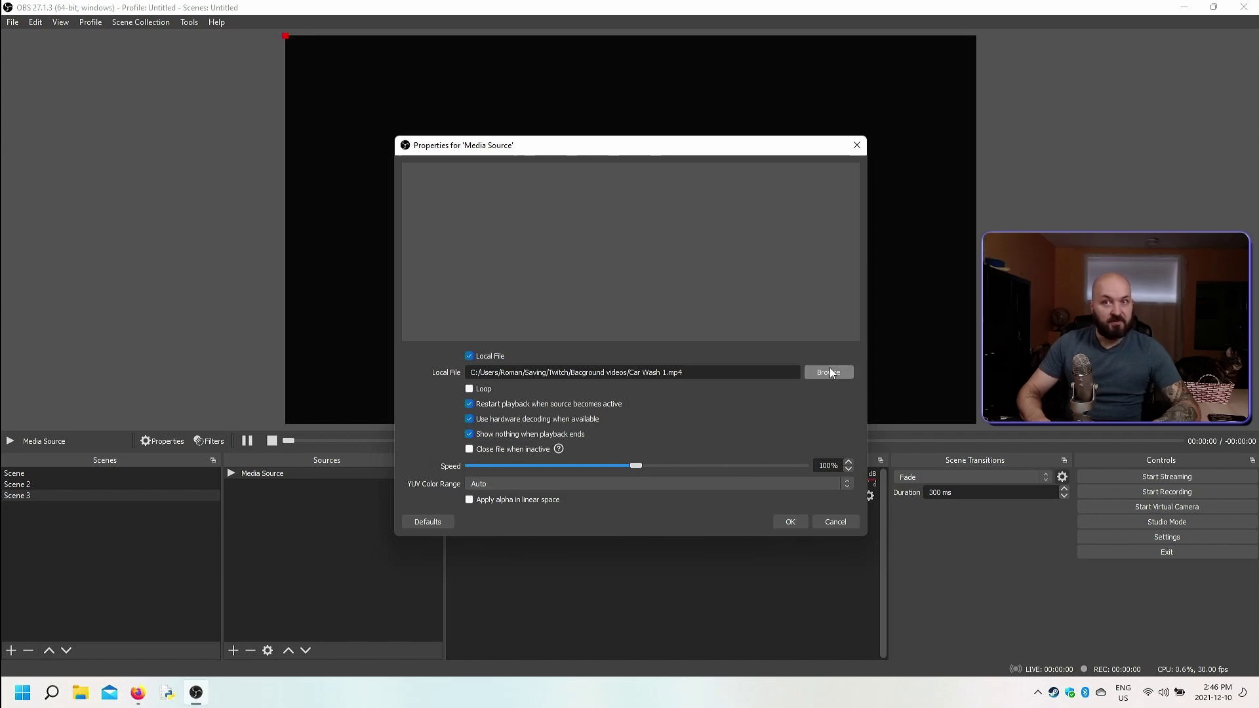
Step: Confirm the car-wash source, shrink it on the canvas, and leave its playback stopped
click(789, 523)
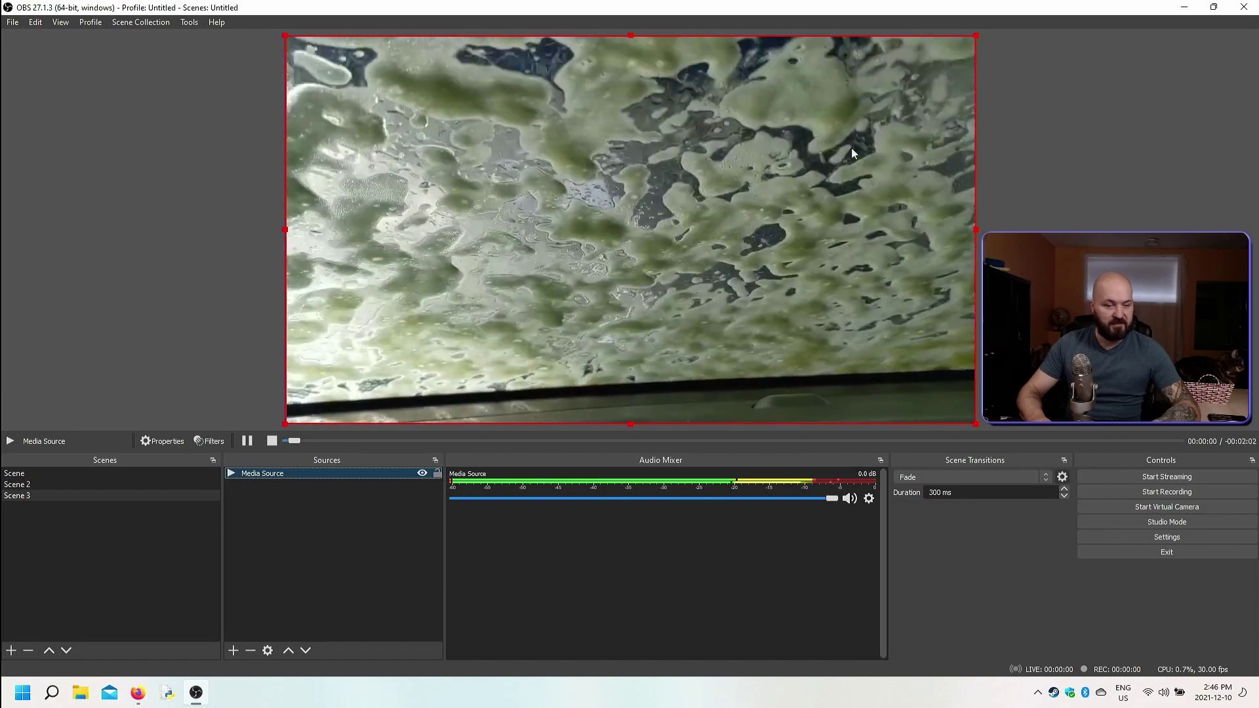
drag(975, 424, 864, 385)
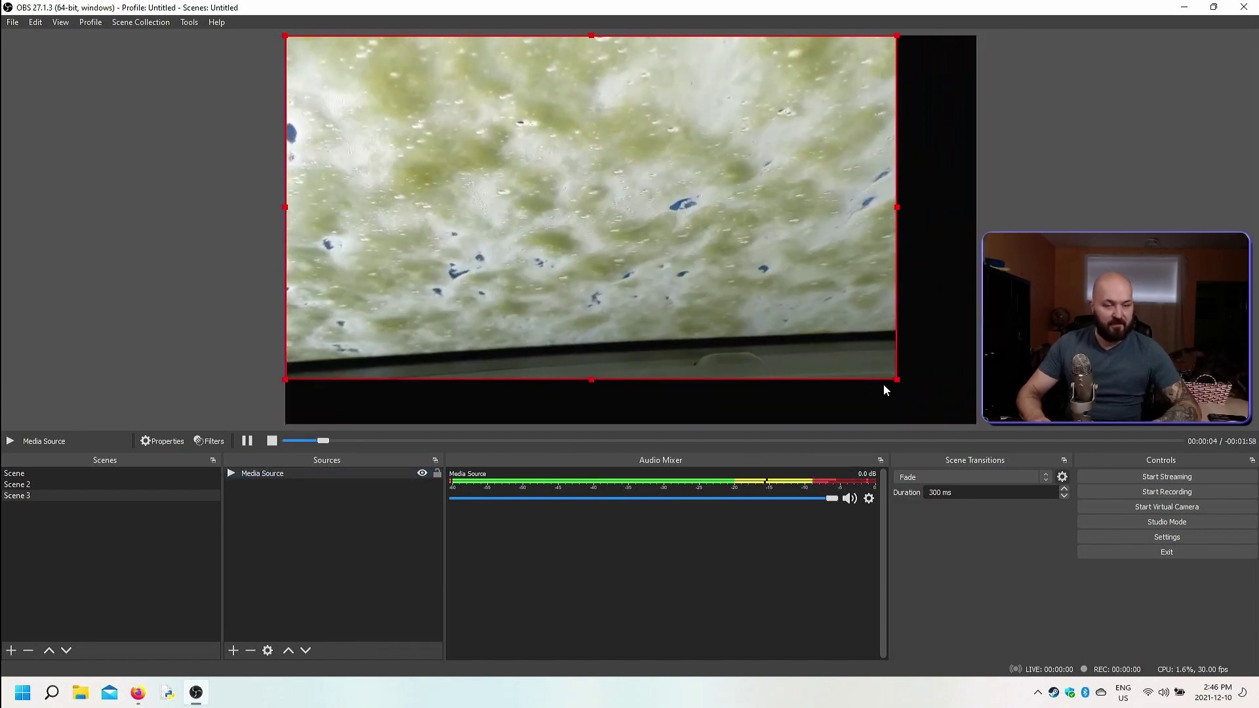
click(422, 473)
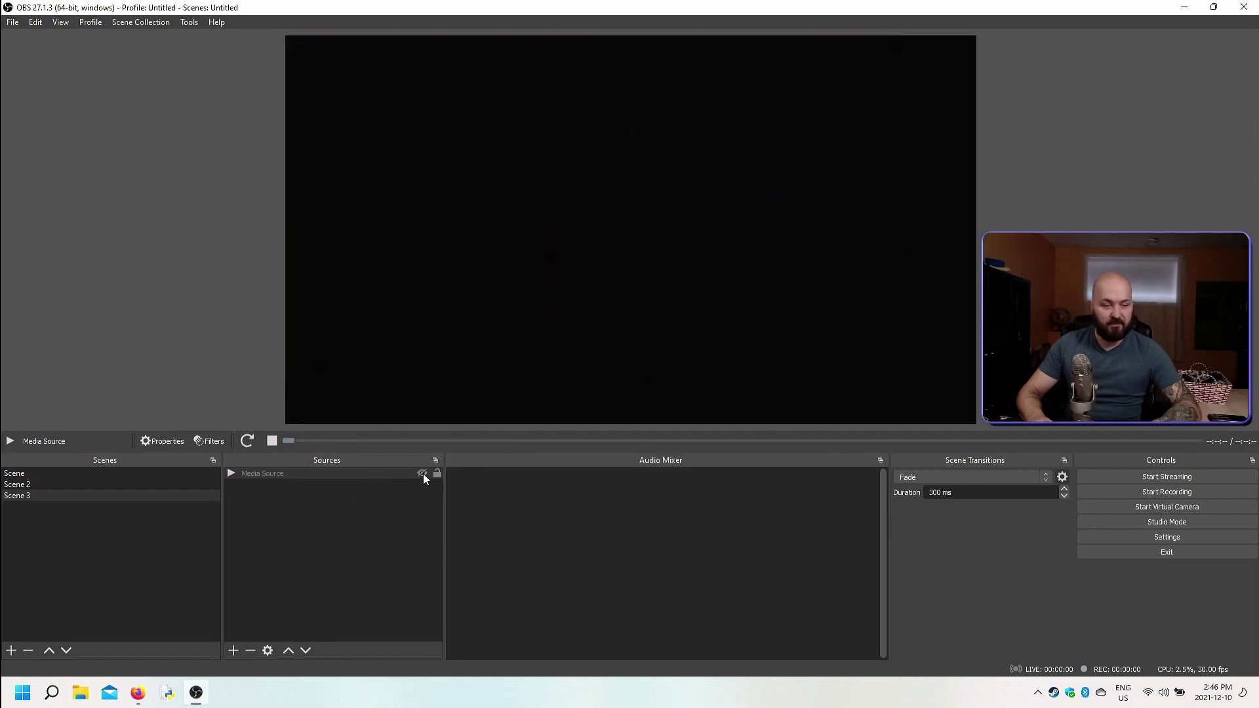
click(422, 473)
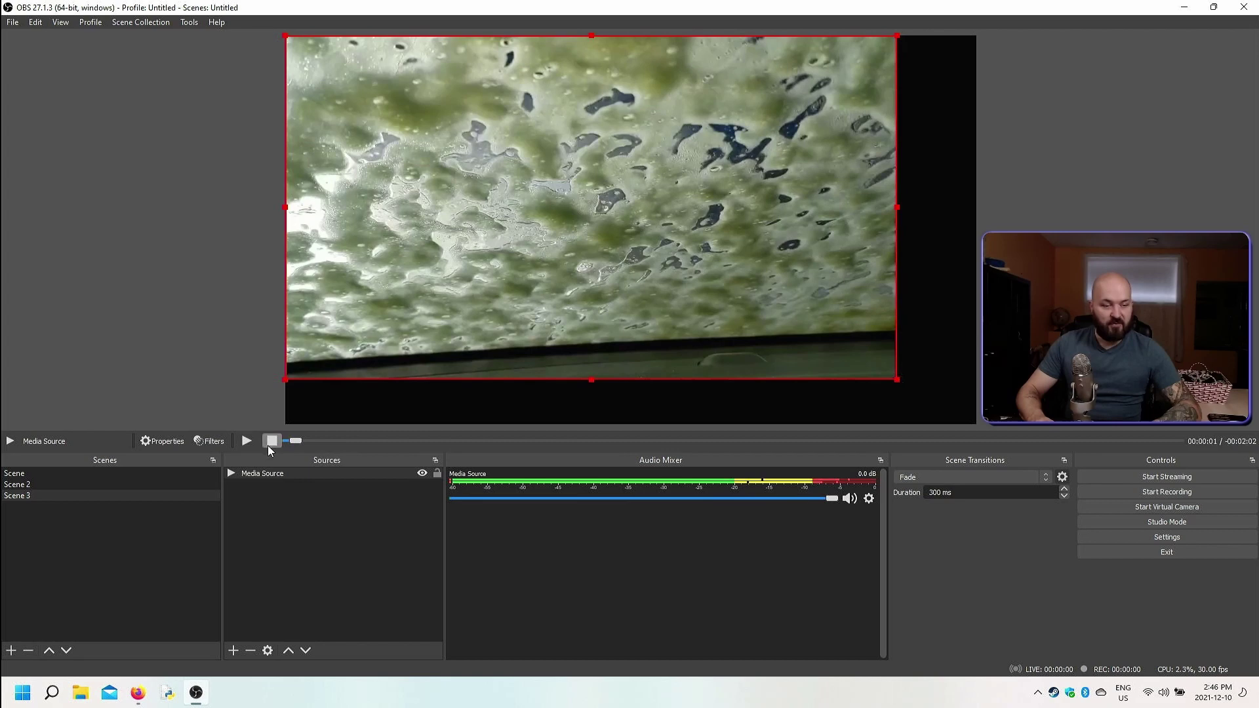
click(272, 440)
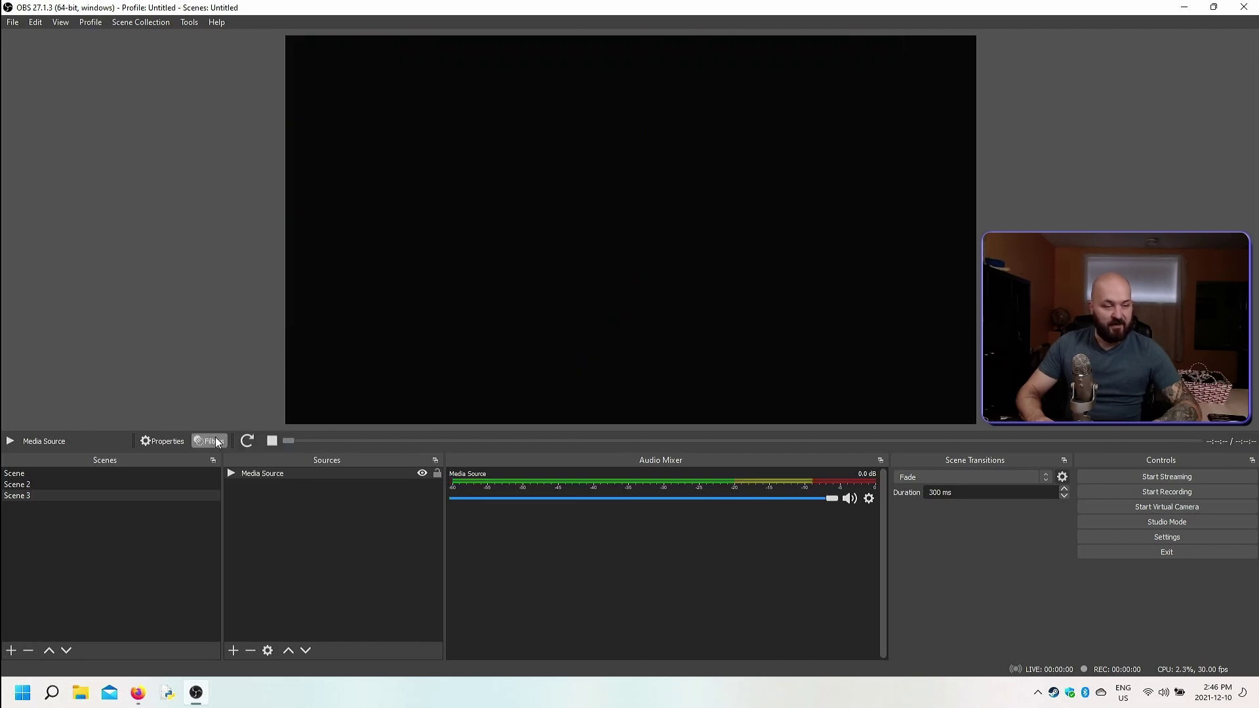
click(173, 441)
click(835, 521)
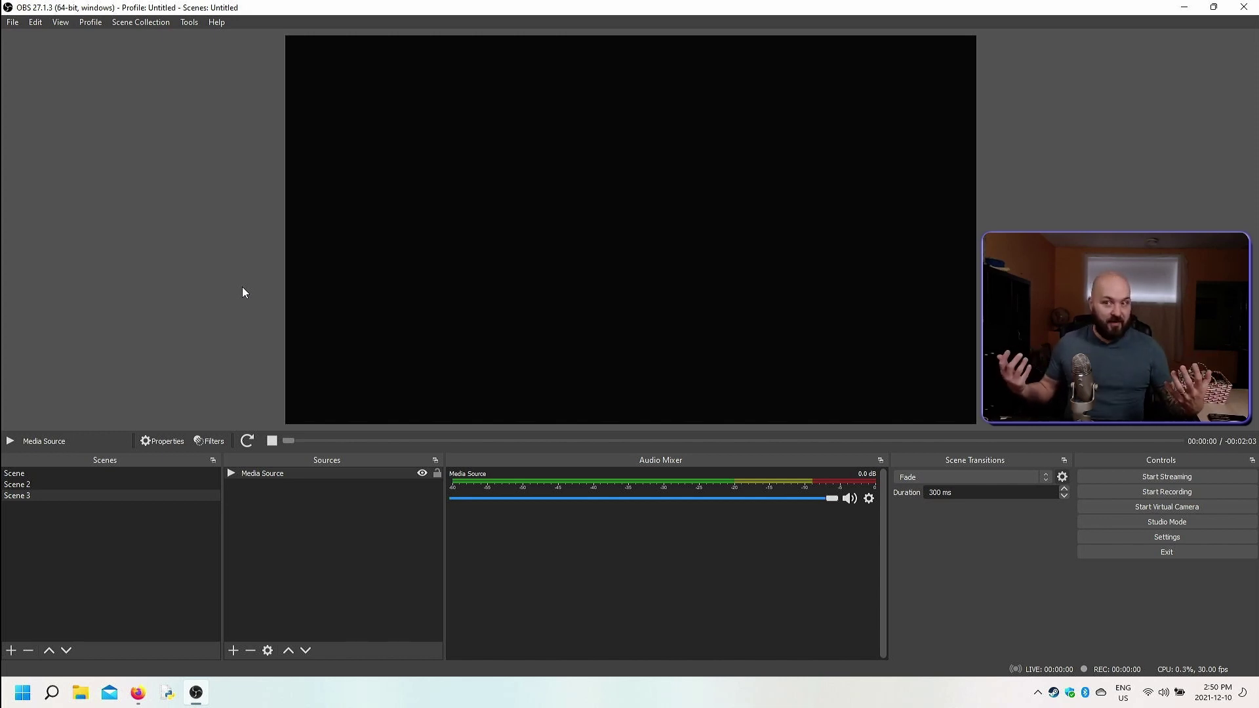
Step: Create a VLC Video Source with its default name in Scene 3
click(233, 650)
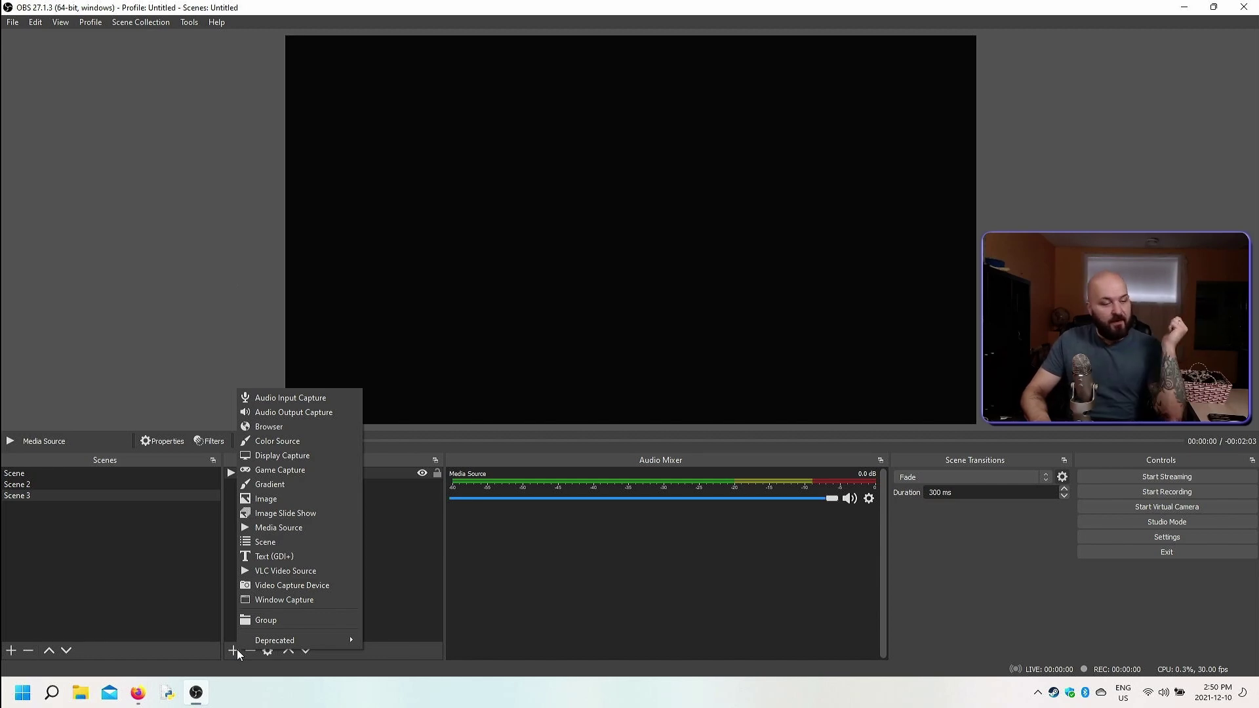
click(309, 572)
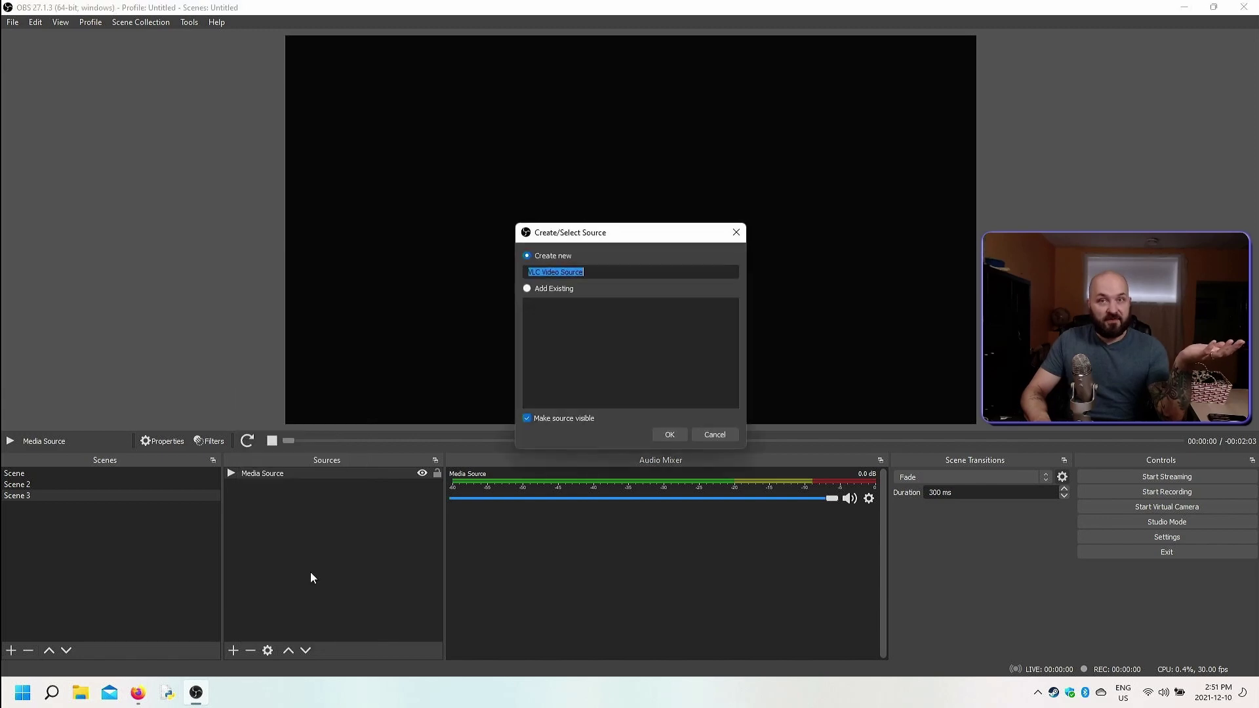
click(662, 434)
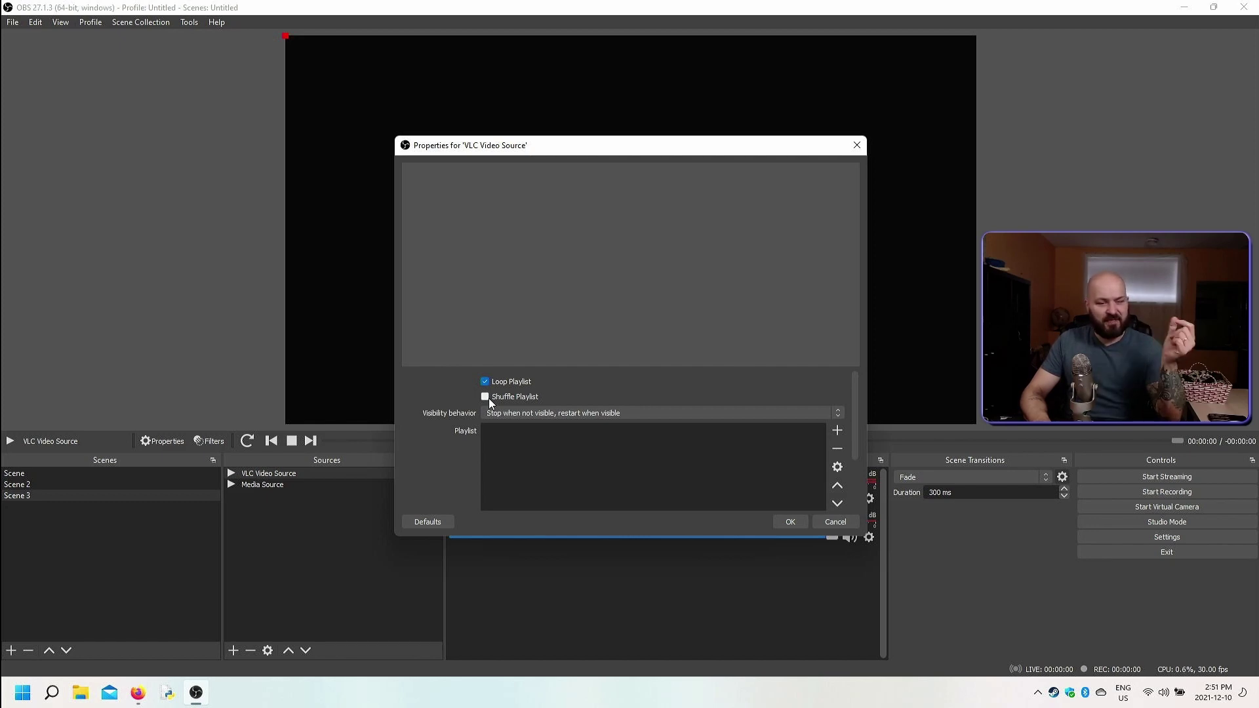
drag(856, 405, 849, 421)
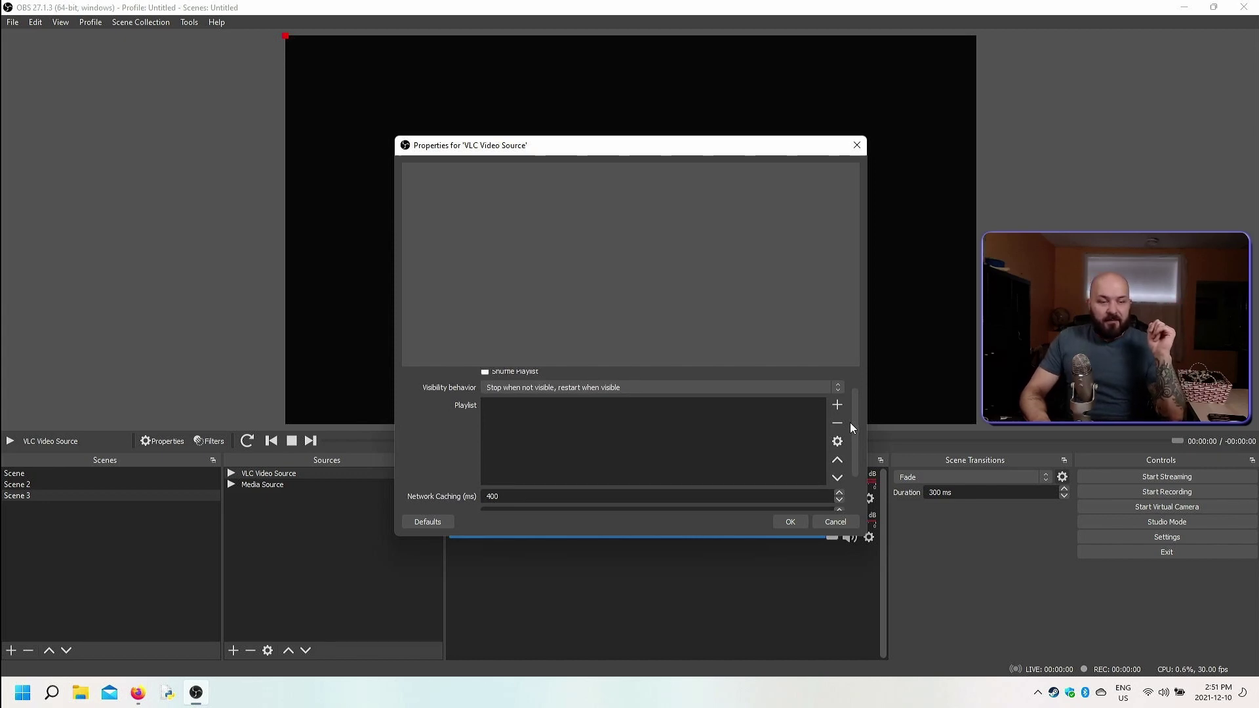
click(839, 389)
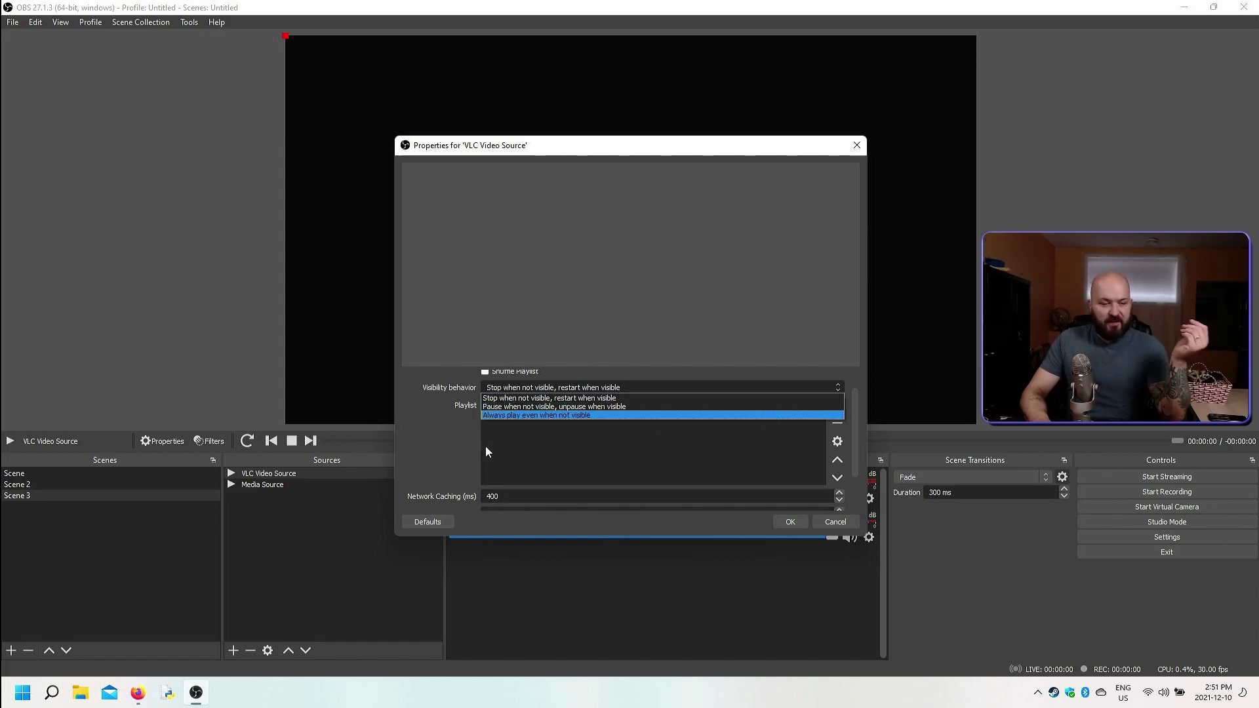
click(438, 454)
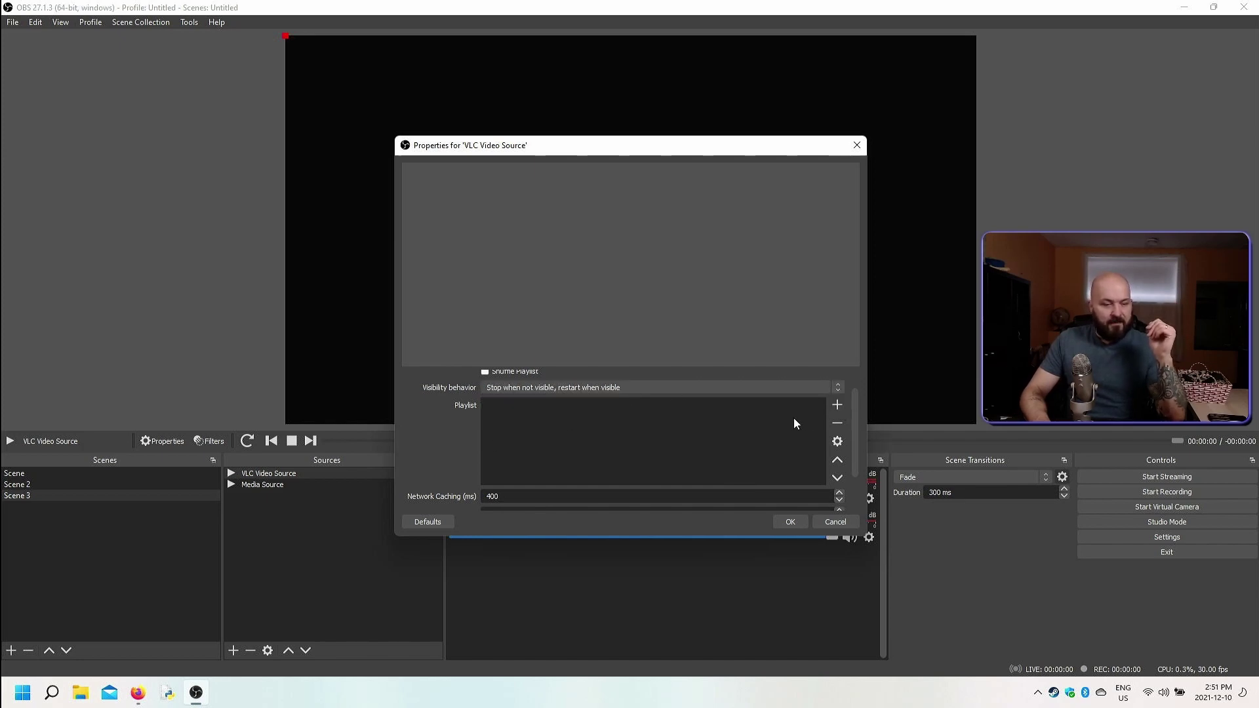
drag(855, 414, 844, 460)
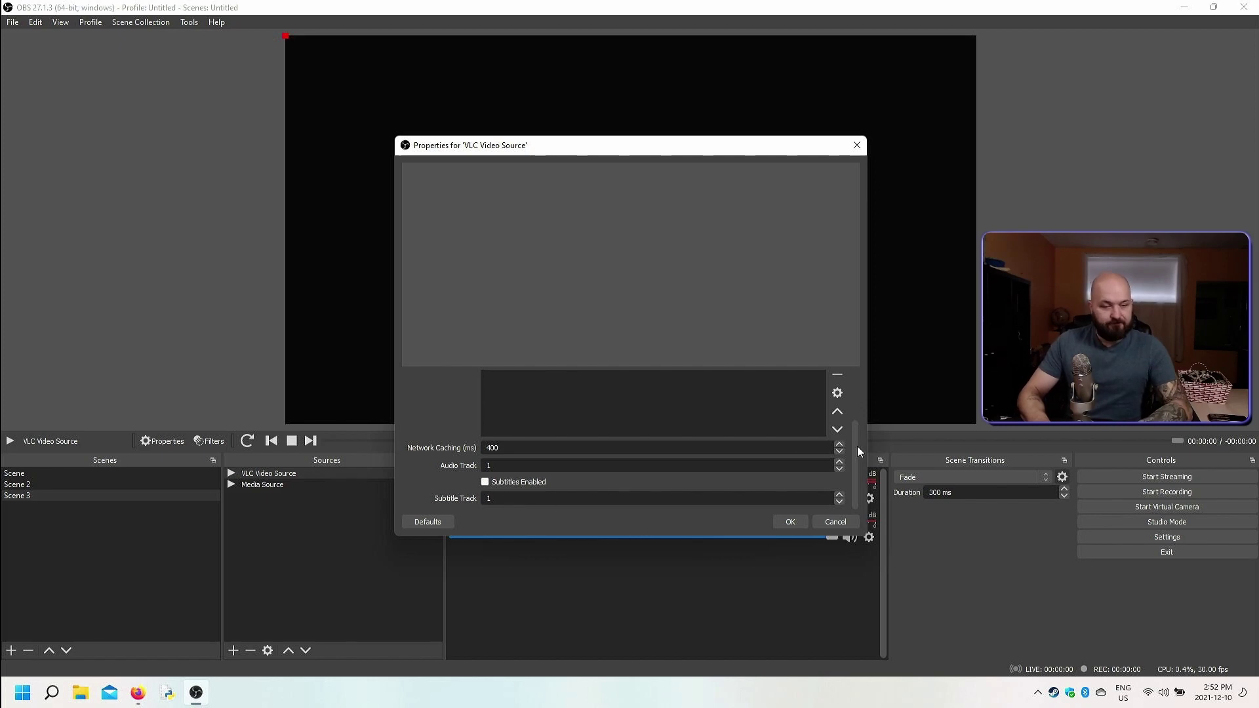
drag(853, 458, 869, 423)
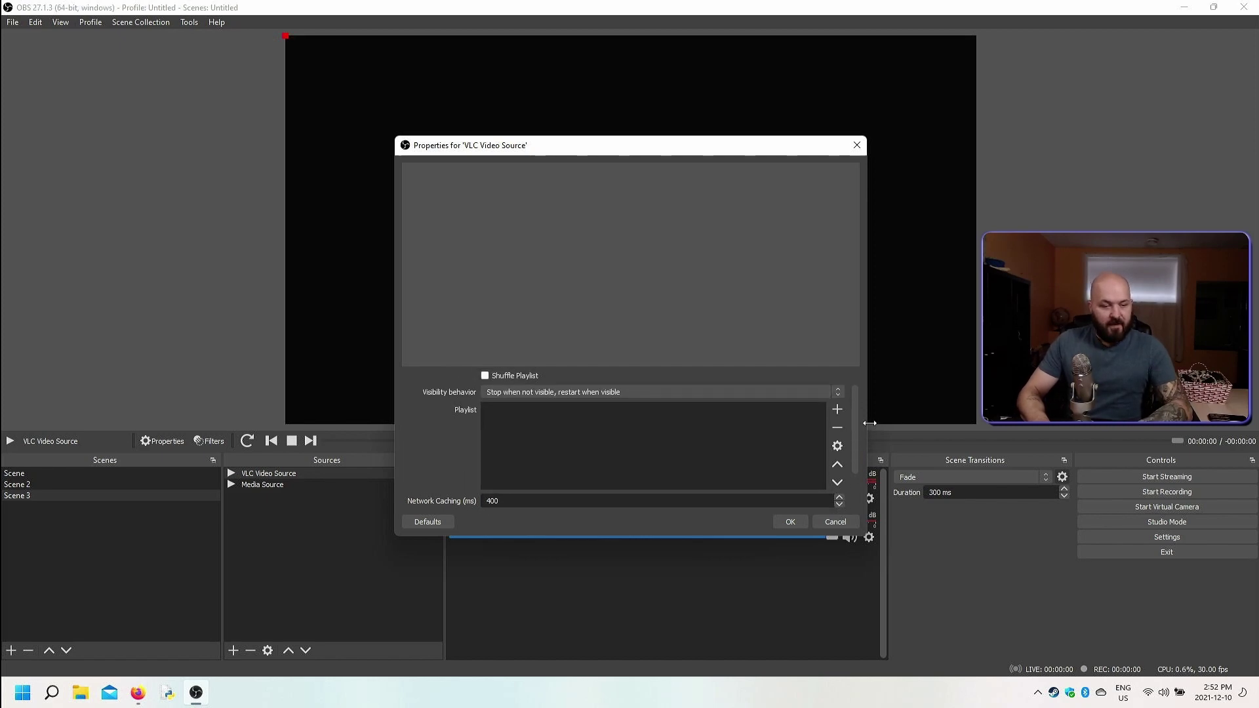
Step: Add Car Wash 1 as the first playlist item
click(837, 410)
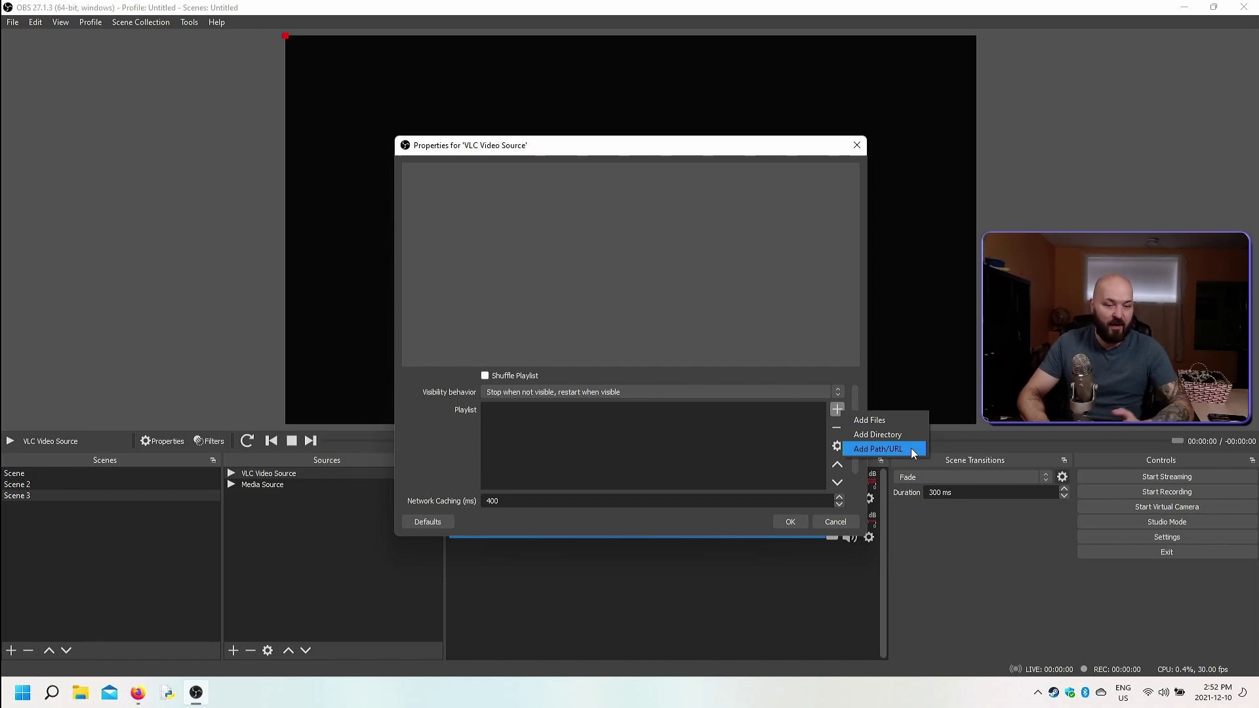
click(903, 424)
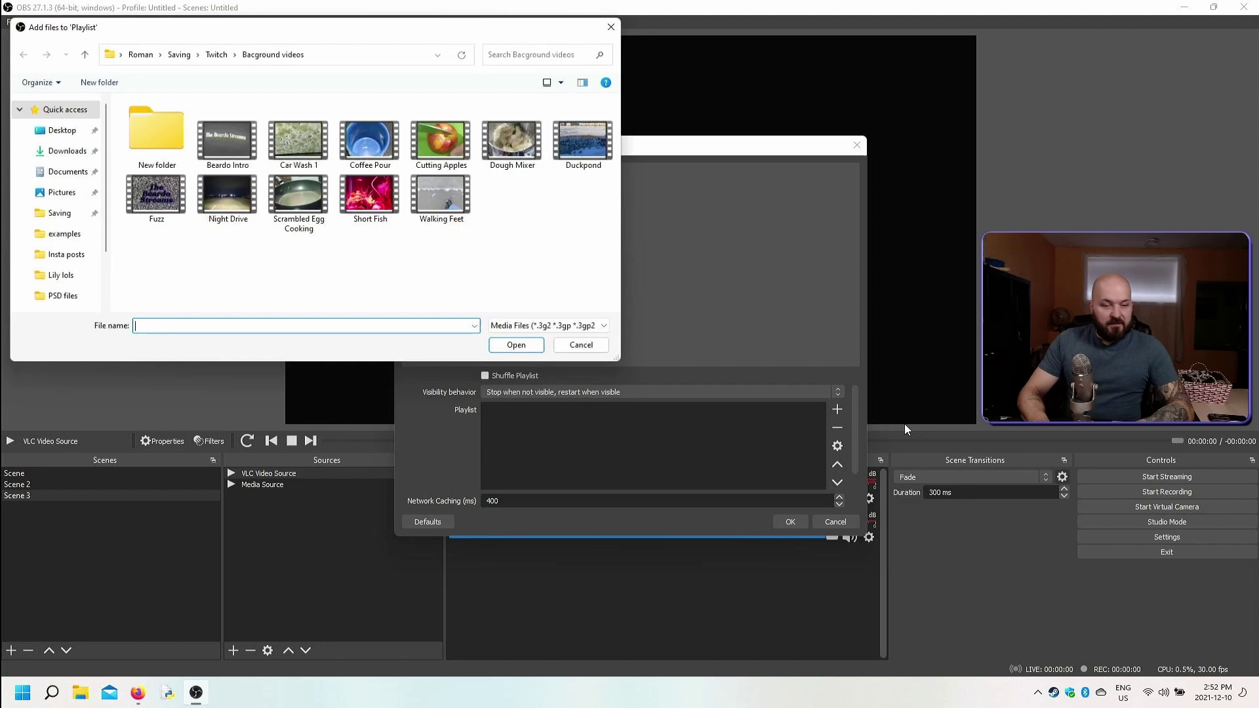
double_click(289, 145)
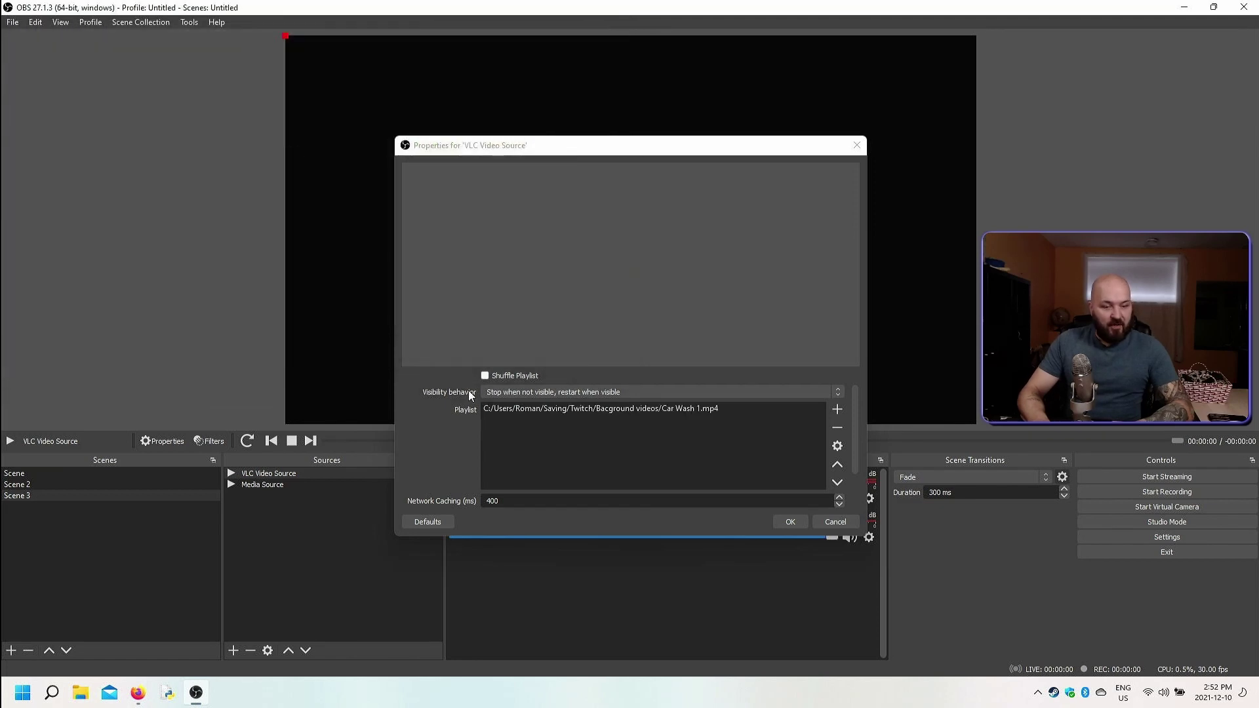
Step: Add Night Drive, Scrambled Egg Cooking, Short Fish and Walking Feet to the playlist, excluding Fuzz
click(836, 409)
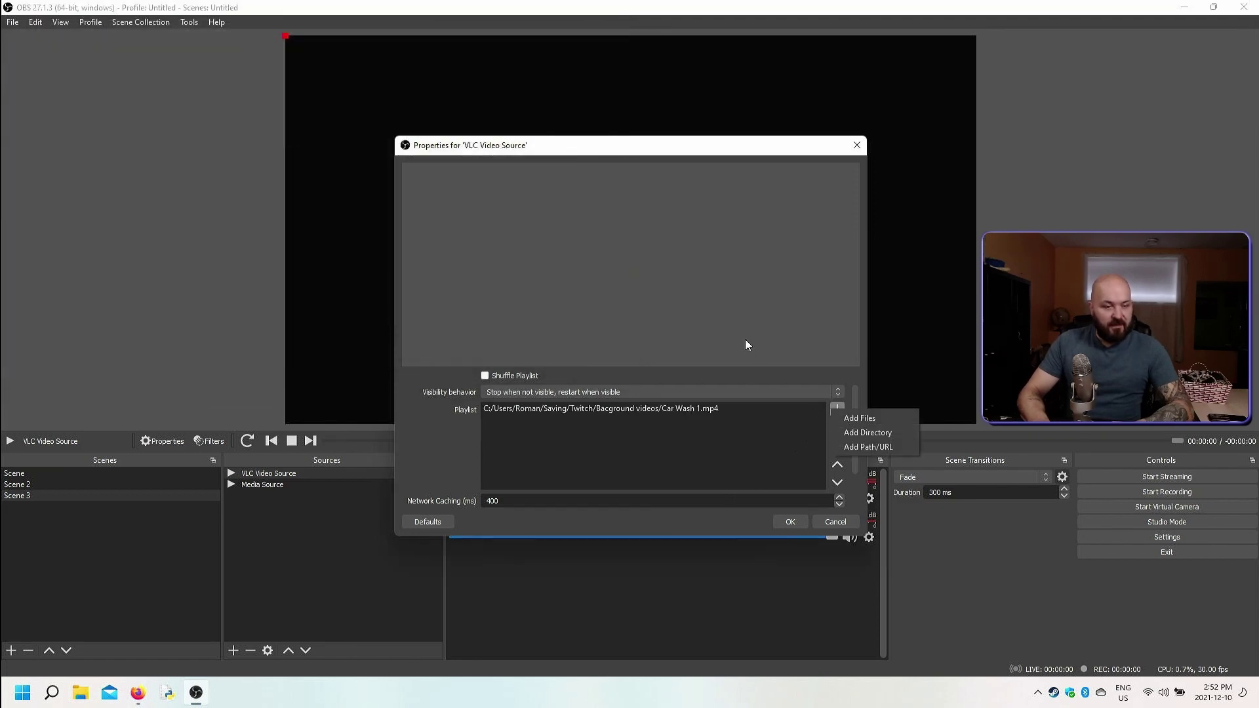
click(849, 417)
drag(549, 255, 164, 196)
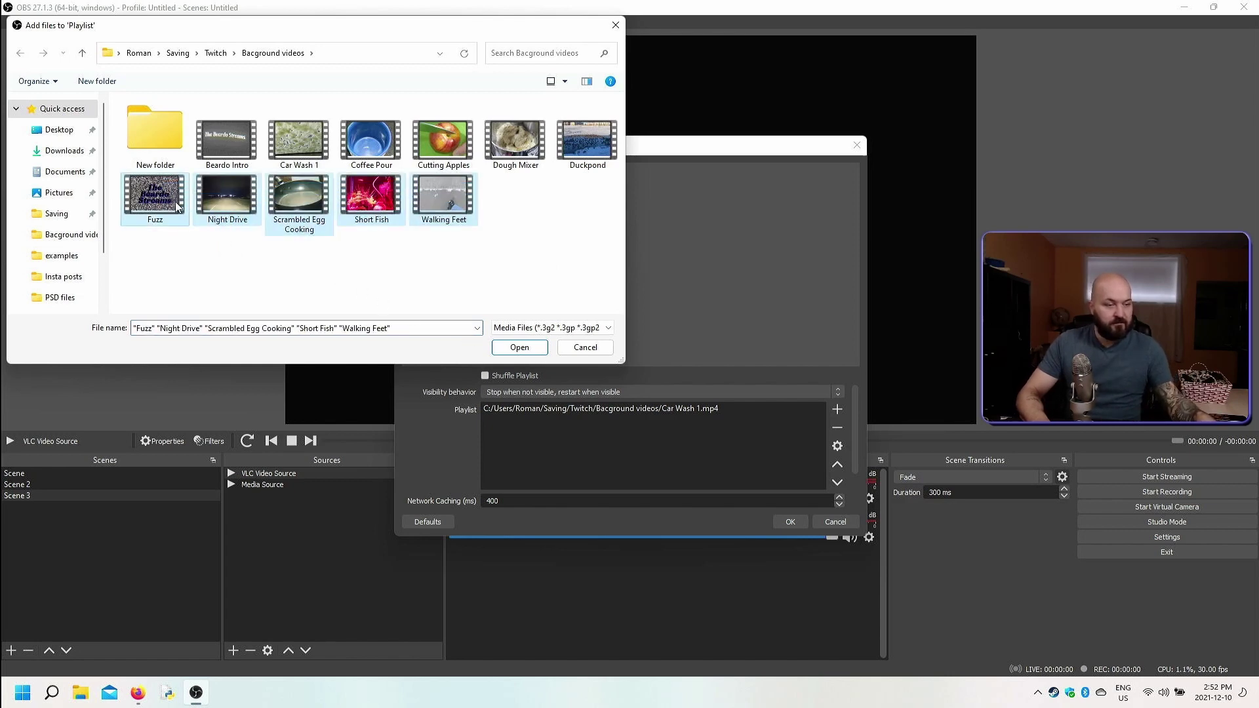
ctrl+click(150, 206)
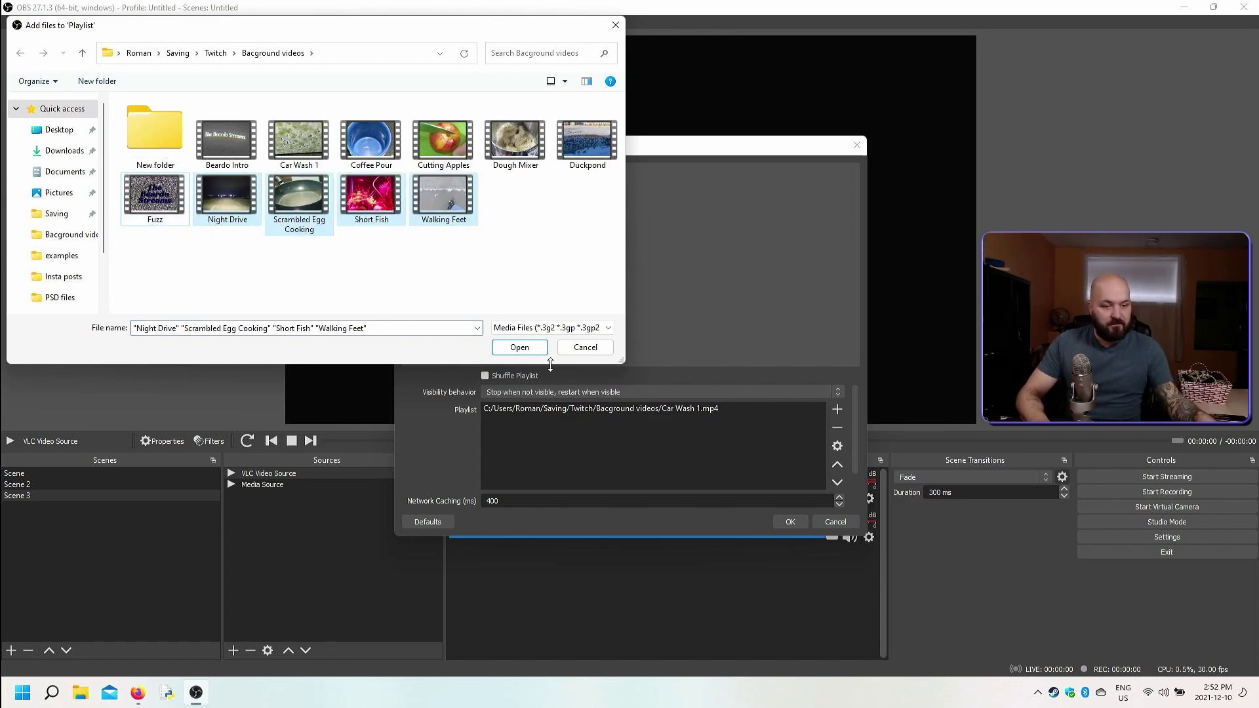
click(519, 347)
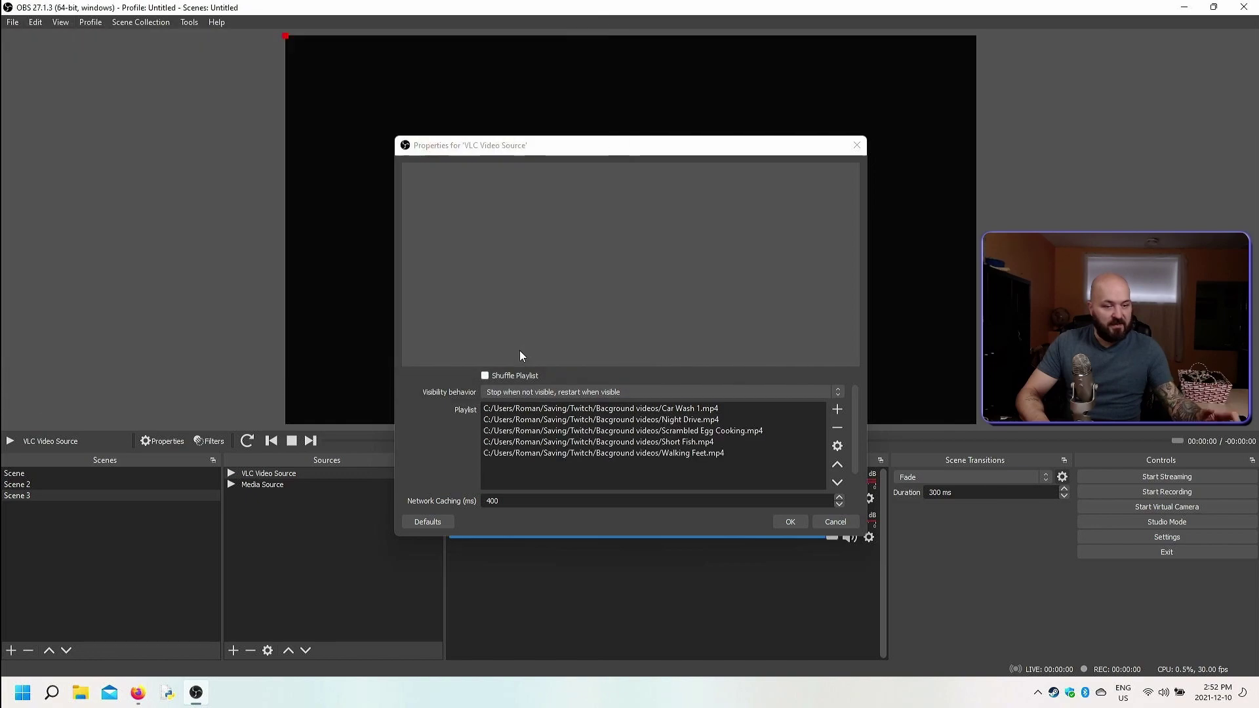
Step: Apply the playlist, seek ahead, and skip through the clips to the aquarium fish video
click(791, 523)
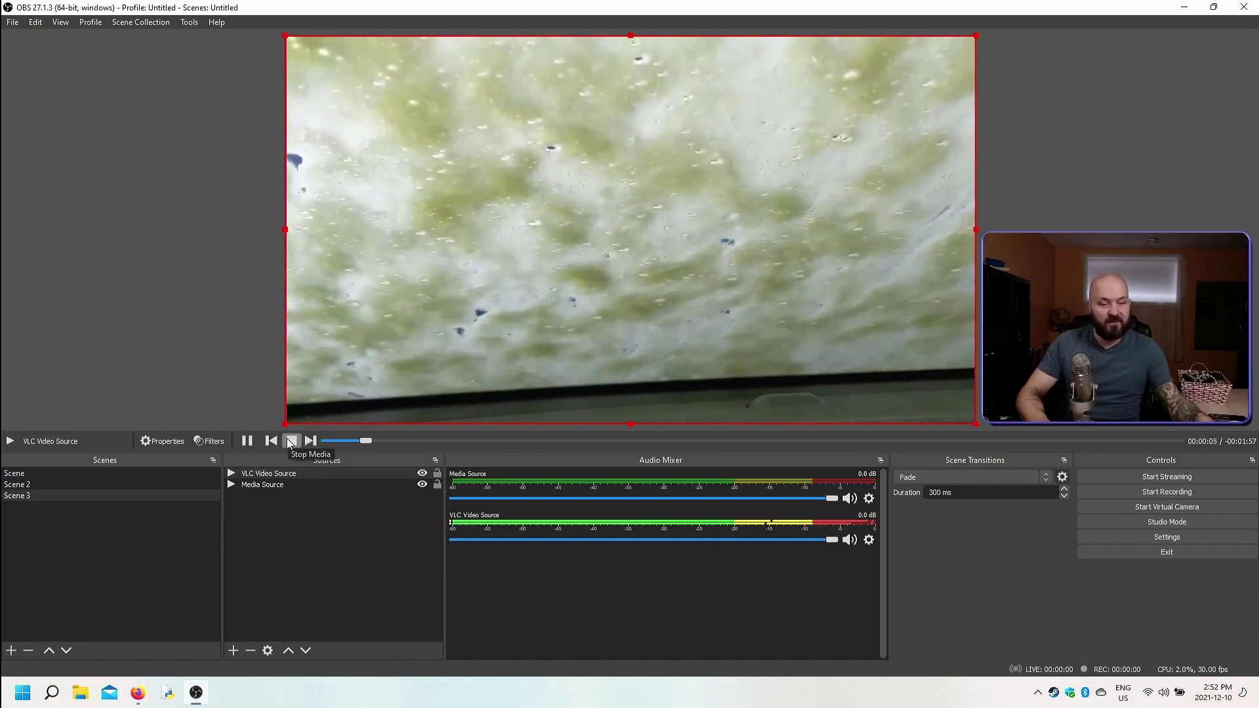
drag(376, 441, 709, 402)
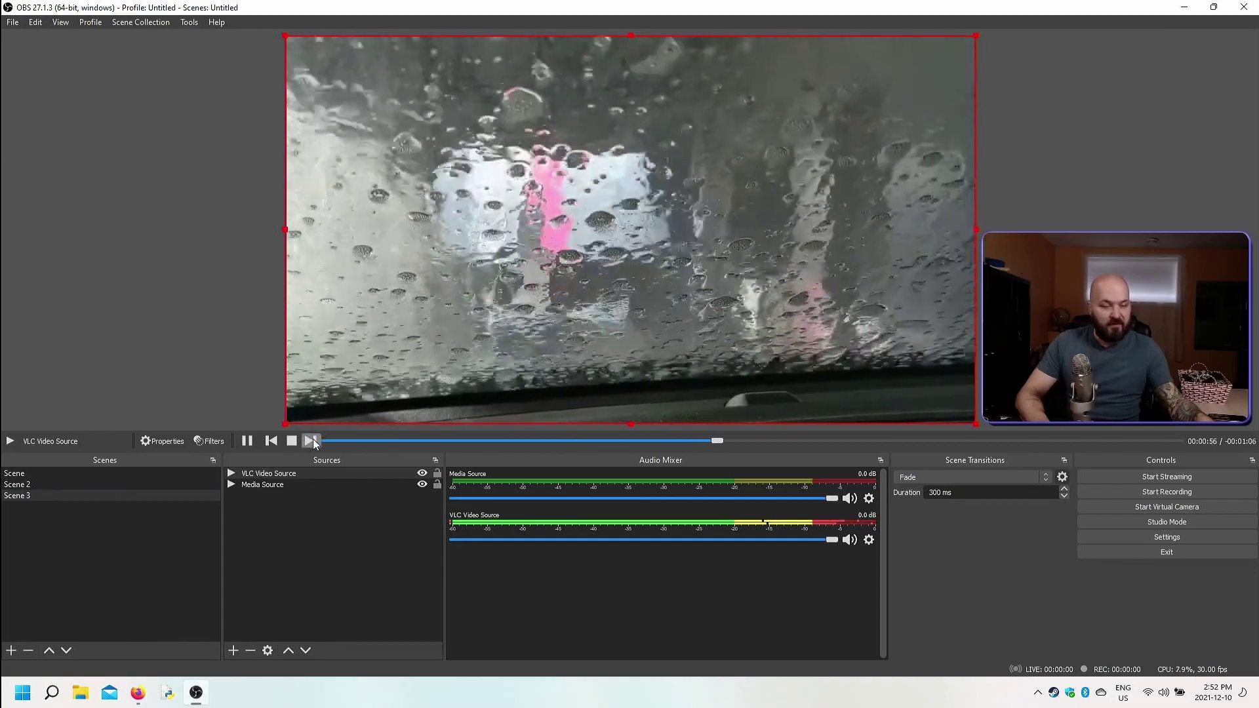
click(309, 441)
click(312, 439)
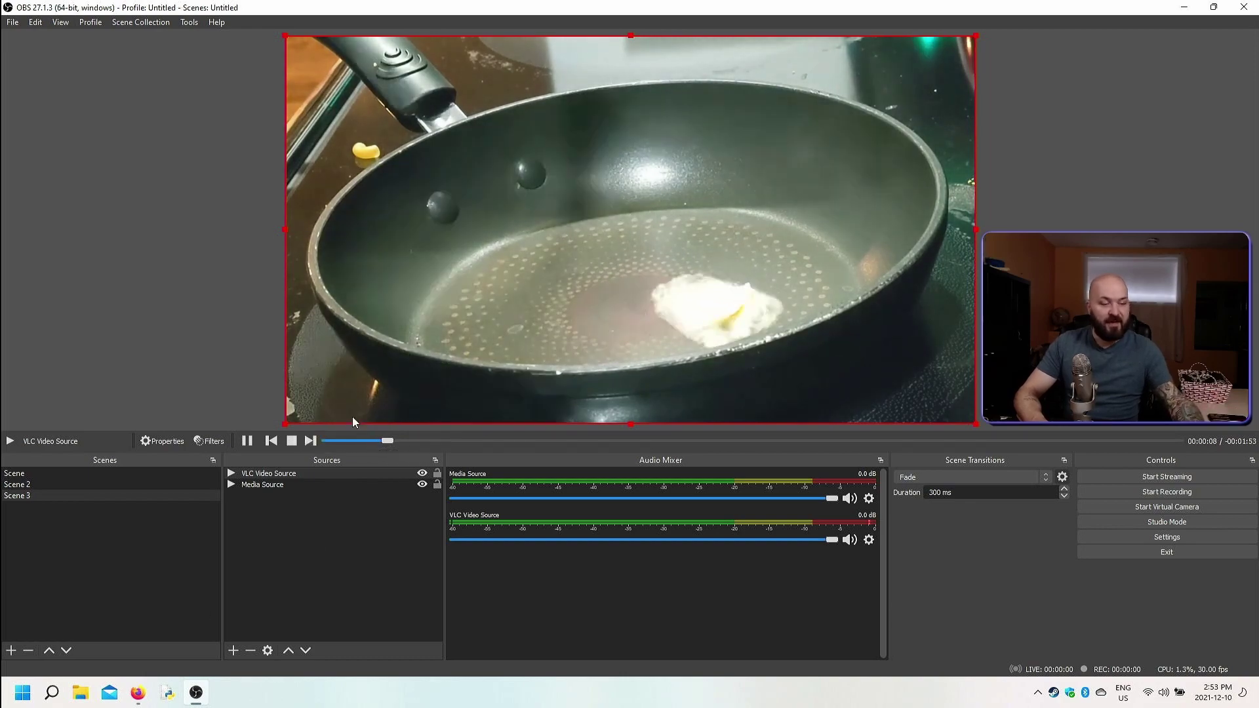
click(310, 441)
click(310, 440)
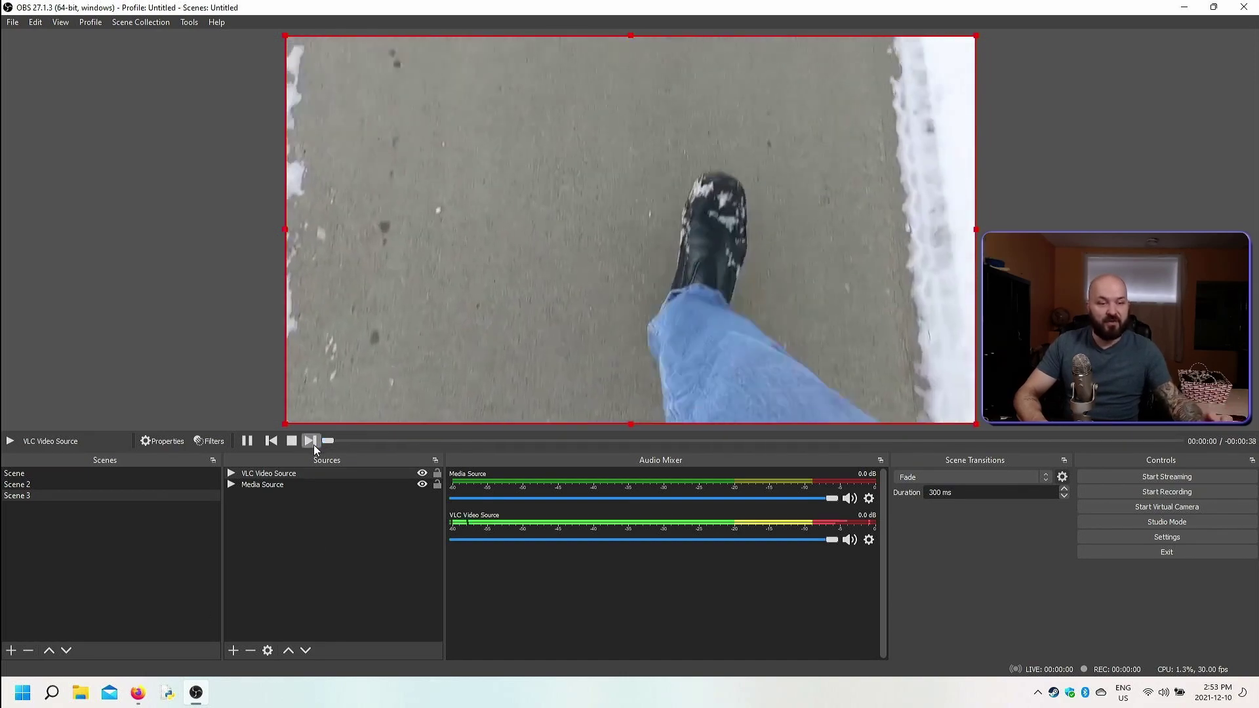
click(313, 445)
click(314, 445)
click(313, 445)
click(310, 440)
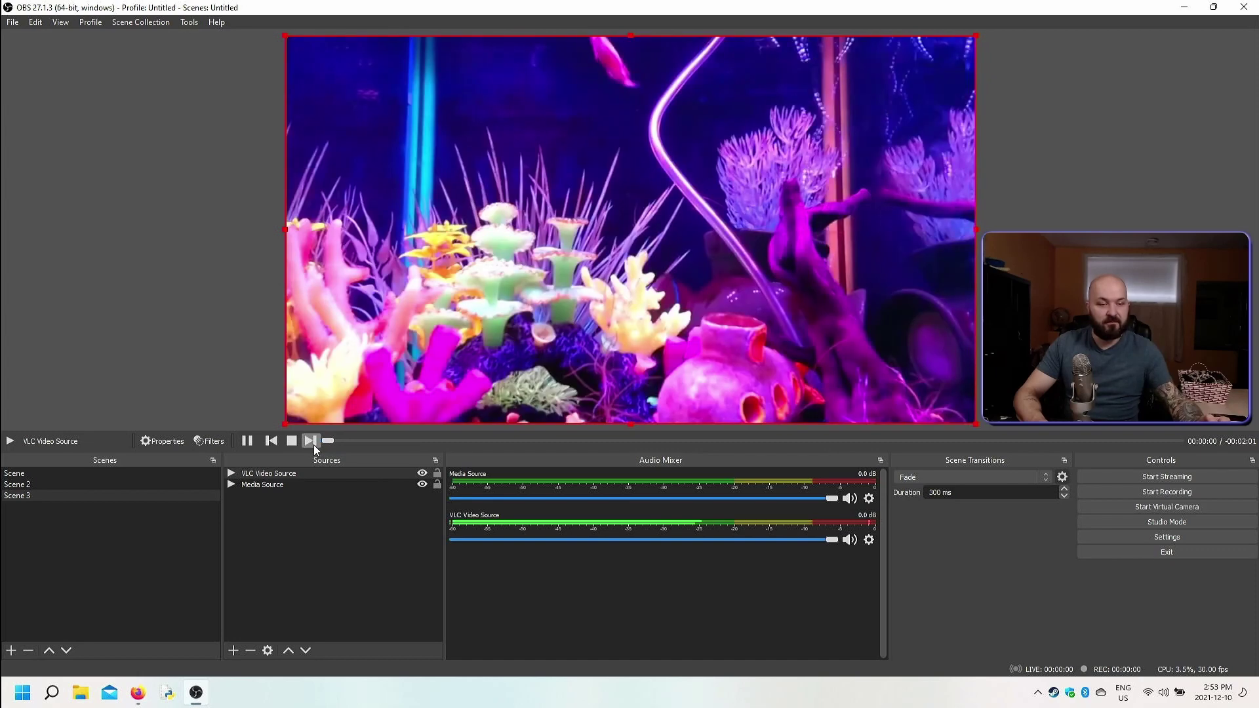